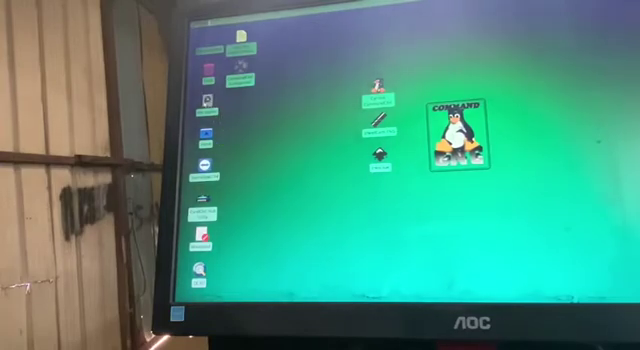
Open the home folder from the desktop Home icon in a file manager window.
double_click(207, 100)
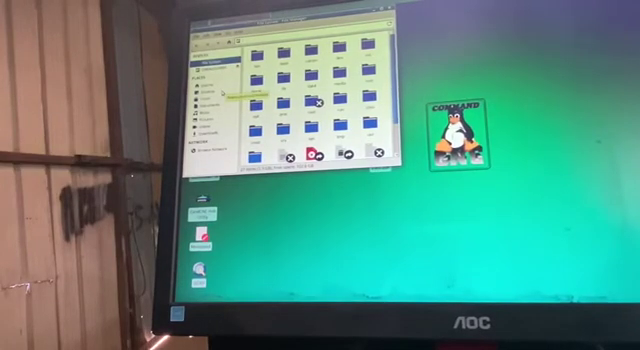
Go down through the folders to the three-file subfolder and start dragging the middle file.
left_click(215, 85)
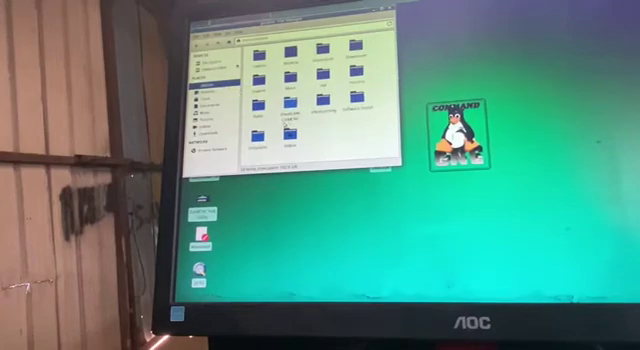
double_click(290, 108)
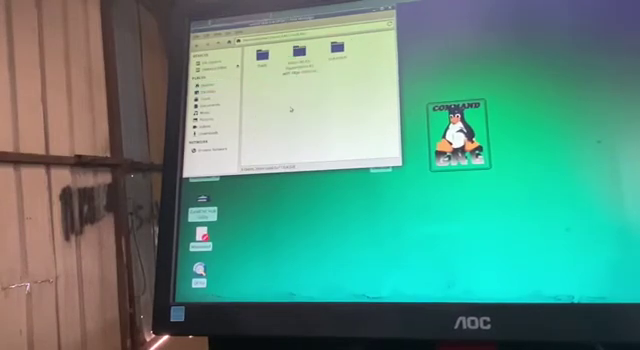
double_click(265, 60)
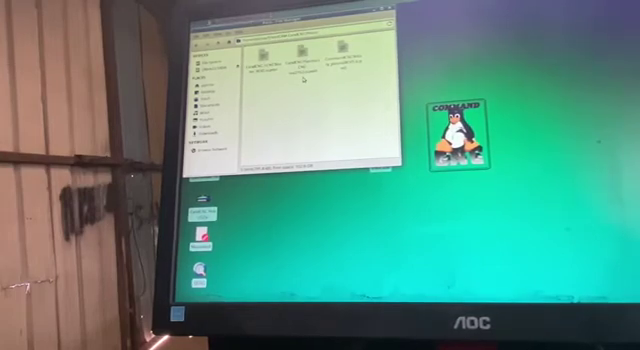
mouse_move(299, 73)
left_mouse_down()
mouse_move(250, 137)
mouse_move(224, 90)
left_mouse_up()
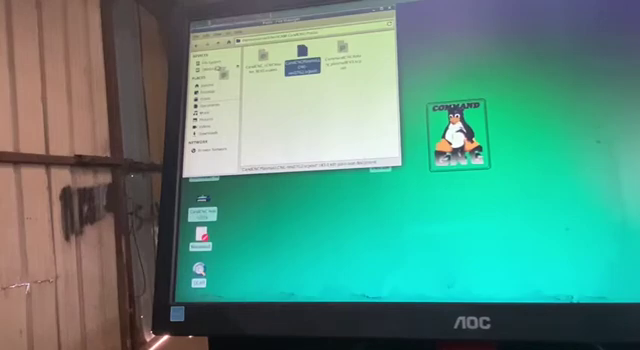
Drop the middle file onto the flash drive, then return to the parent folder.
left_click_drag(222, 70, 224, 72)
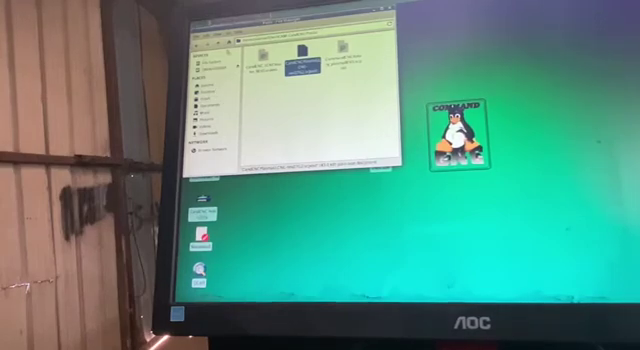
key("alt+Up")
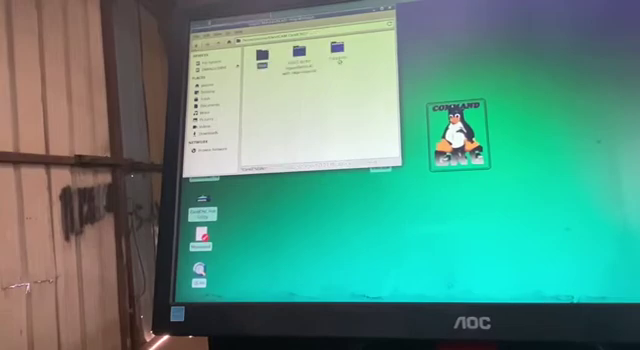
Open the third folder of Hypertherm tool files and select the second file in the top row.
double_click(338, 56)
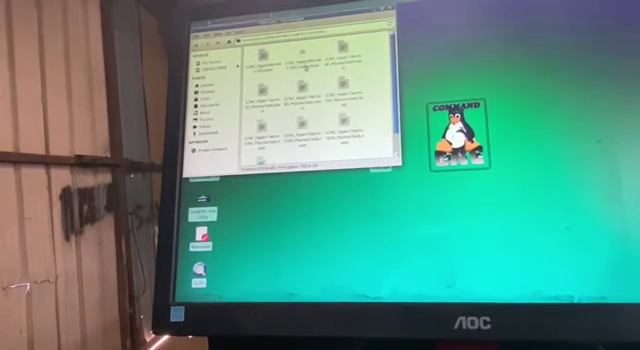
left_click(301, 55)
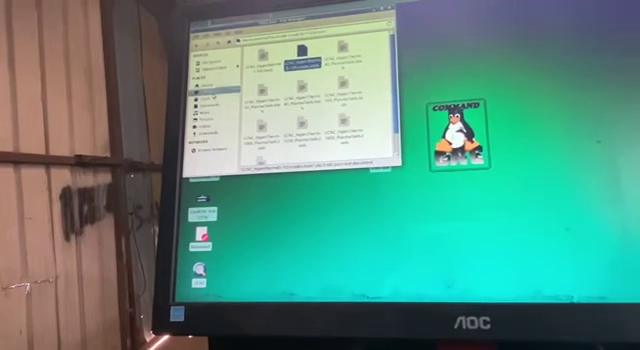
left_click(214, 90)
Select the first launcher icon in the Desktop folder.
left_click(266, 68)
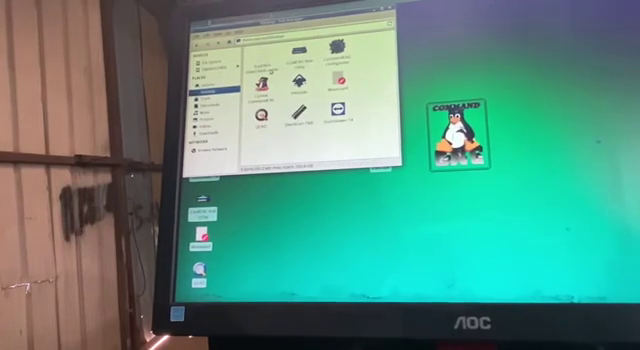
left_click(262, 64)
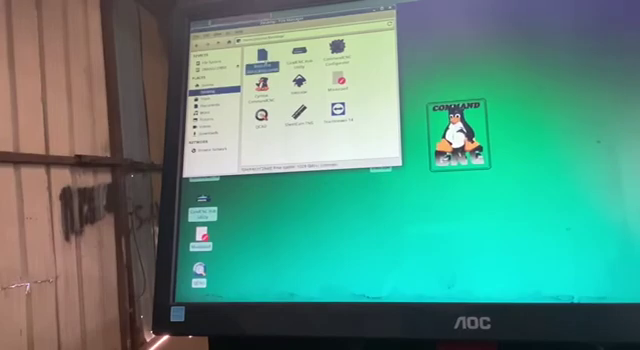